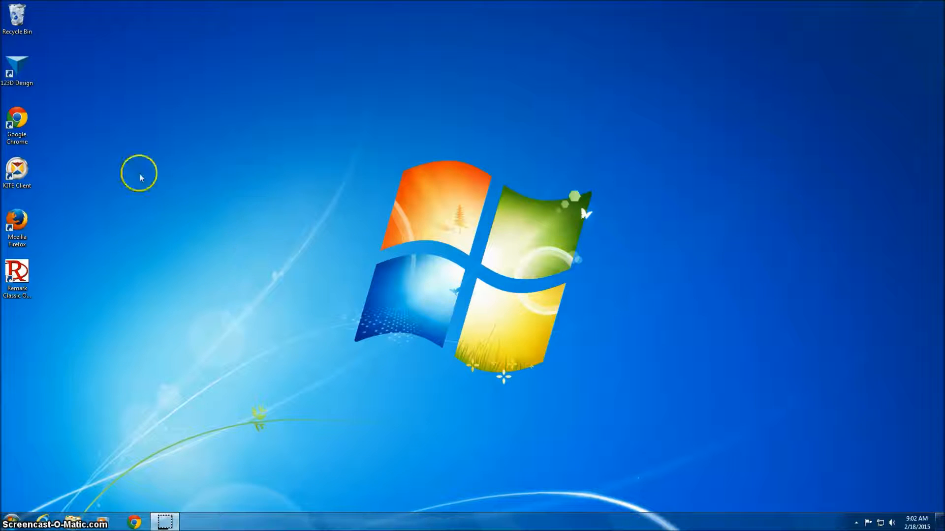
Step: Open 123D Design, dismiss the analytics notice and the welcome screen, and maximize the window
click(20, 70)
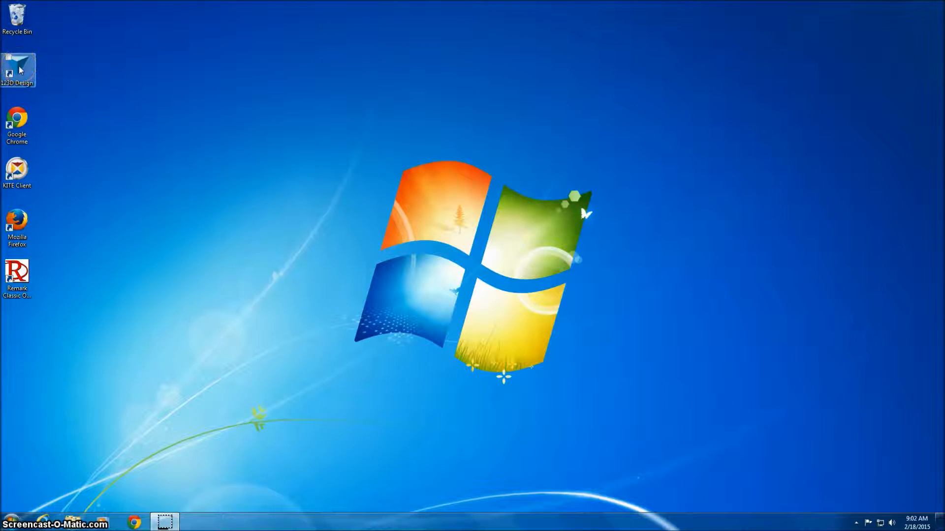
double_click(20, 70)
click(261, 159)
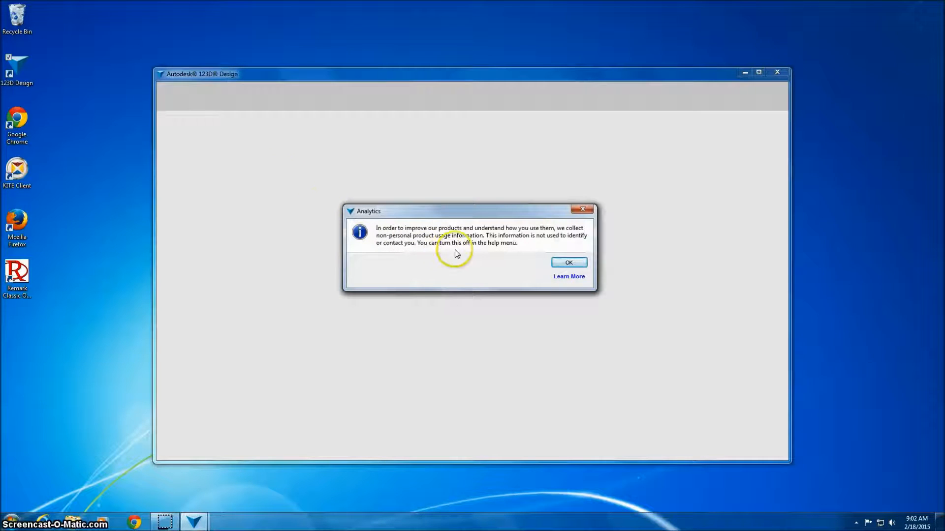
click(579, 265)
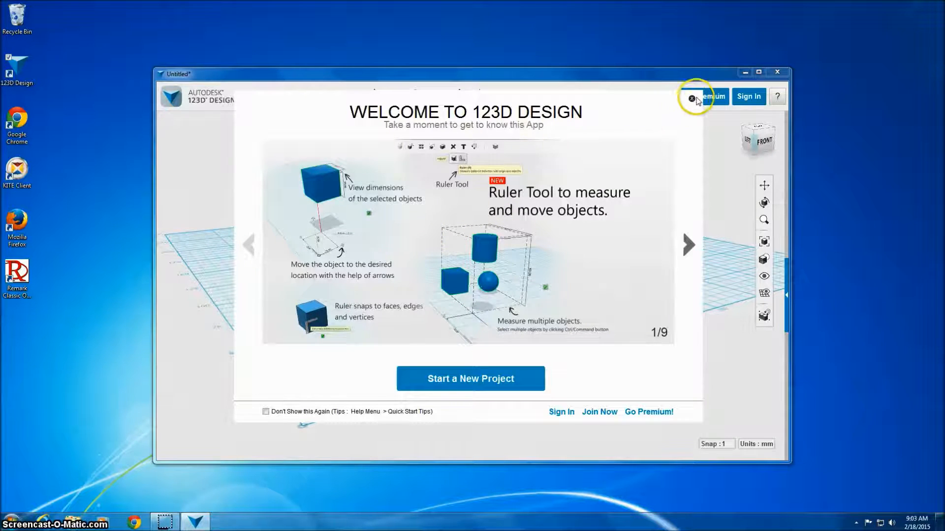
click(691, 99)
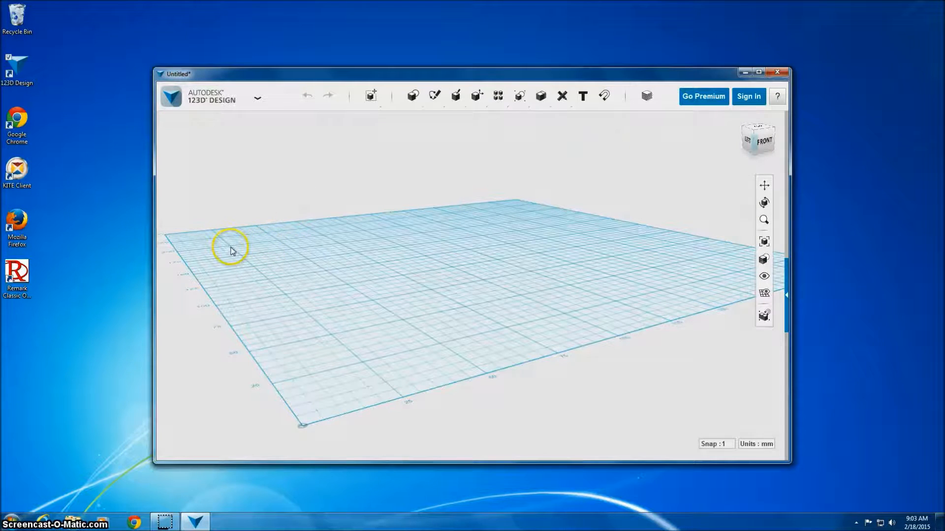
click(758, 73)
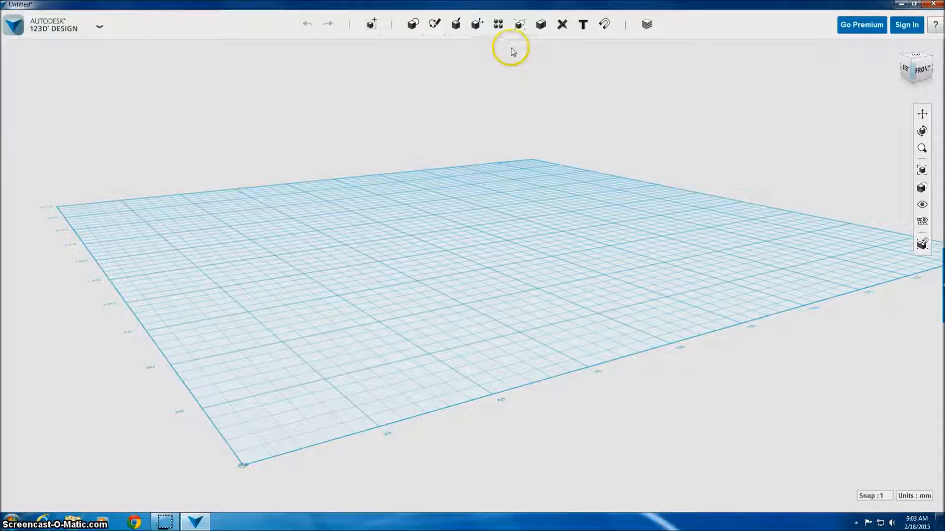
Step: Insert a cylinder primitive with radius 3 mm and height 30 mm and place it on the grid
mouse_move(411, 25)
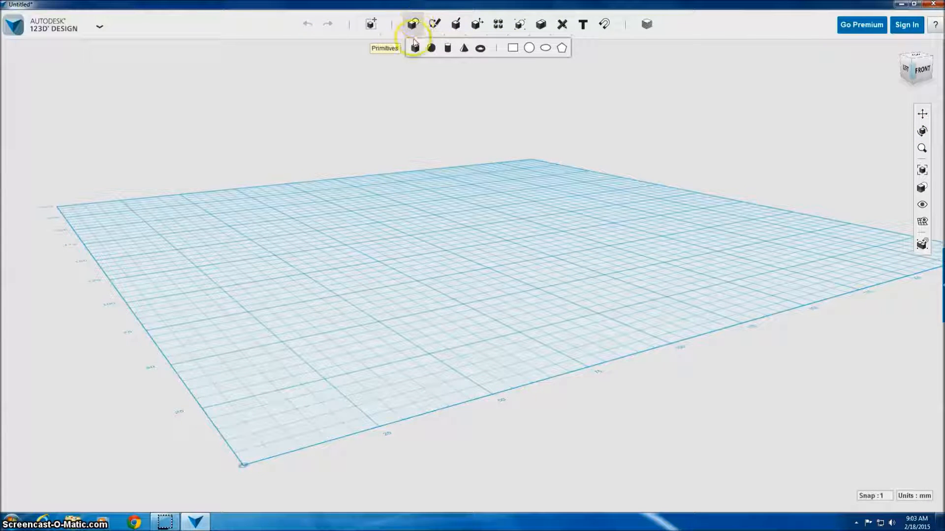
click(447, 48)
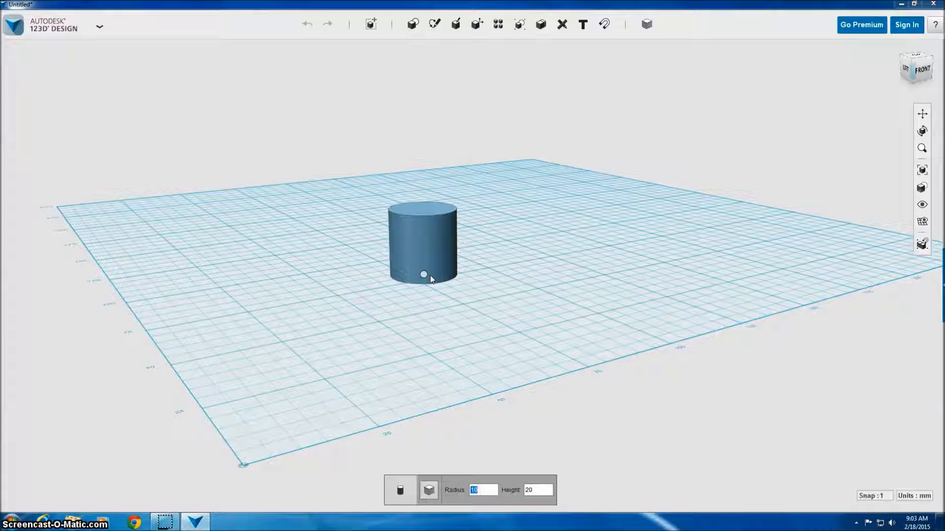
text(3)
key(Tab)
text(30)
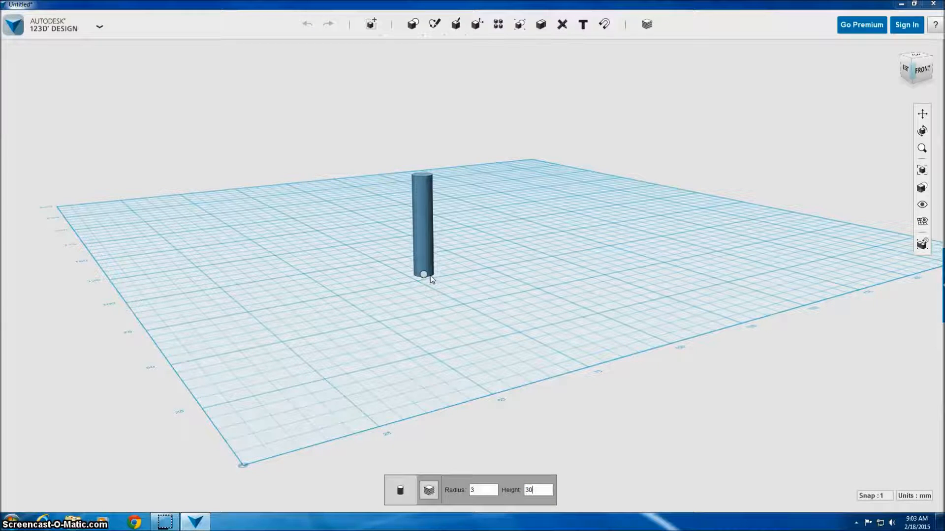
click(383, 323)
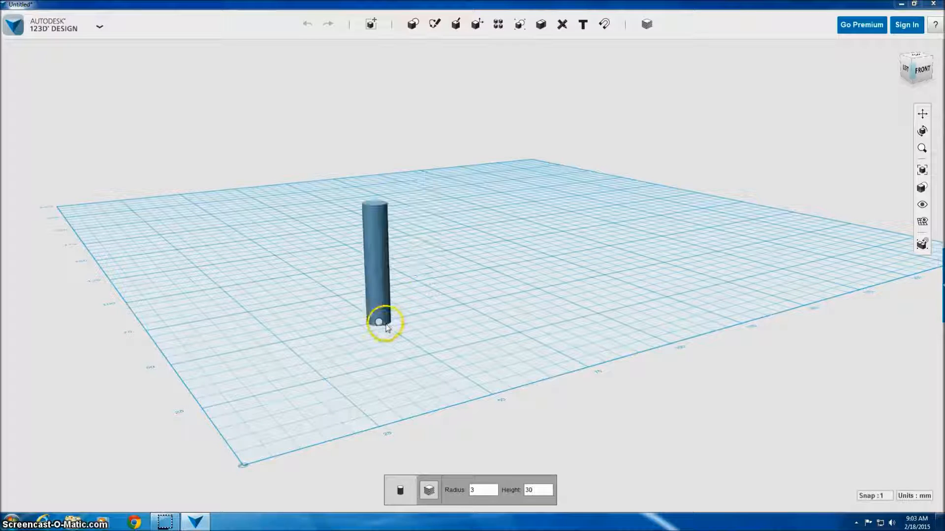
click(406, 272)
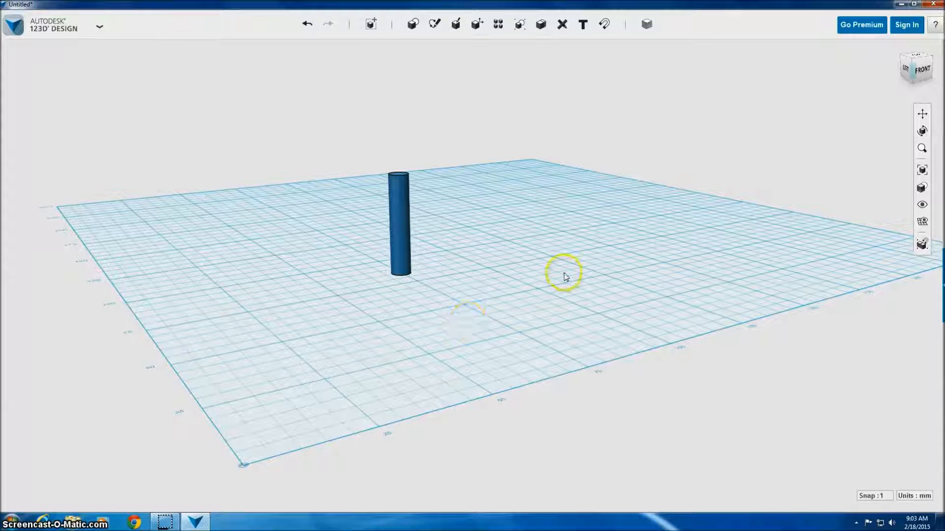
Step: Insert a sphere primitive with radius 1.5 mm on the grid beside the cylinder, working from the top view
right_drag(565, 273, 542, 274)
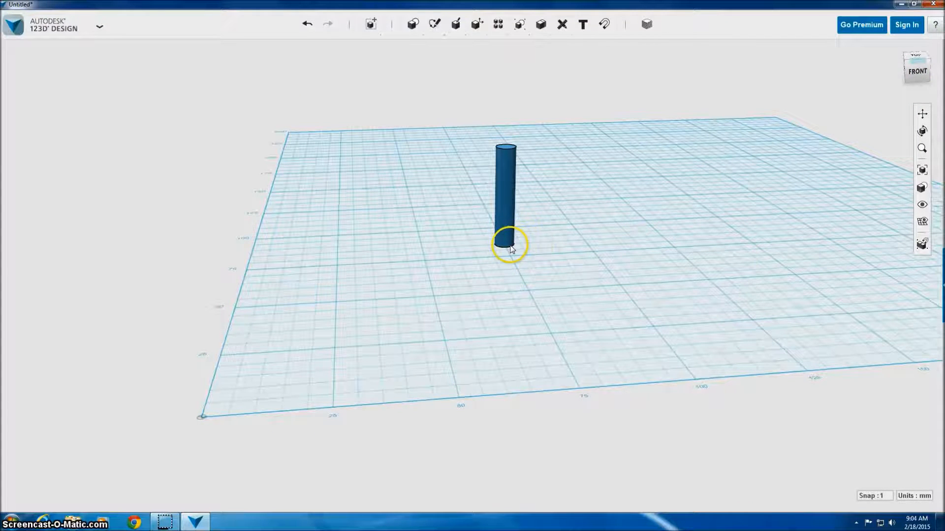
scroll(559, 251, up, 5)
click(557, 251)
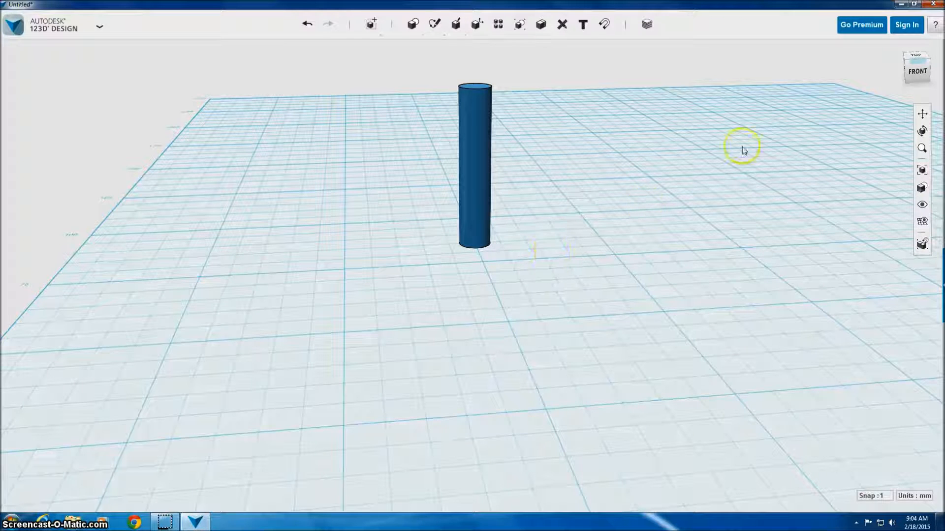
click(916, 58)
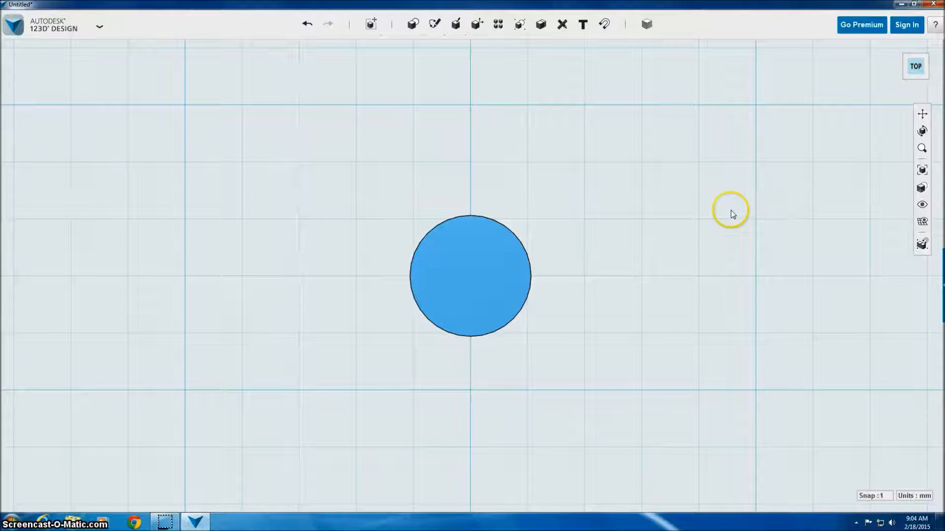
mouse_move(415, 25)
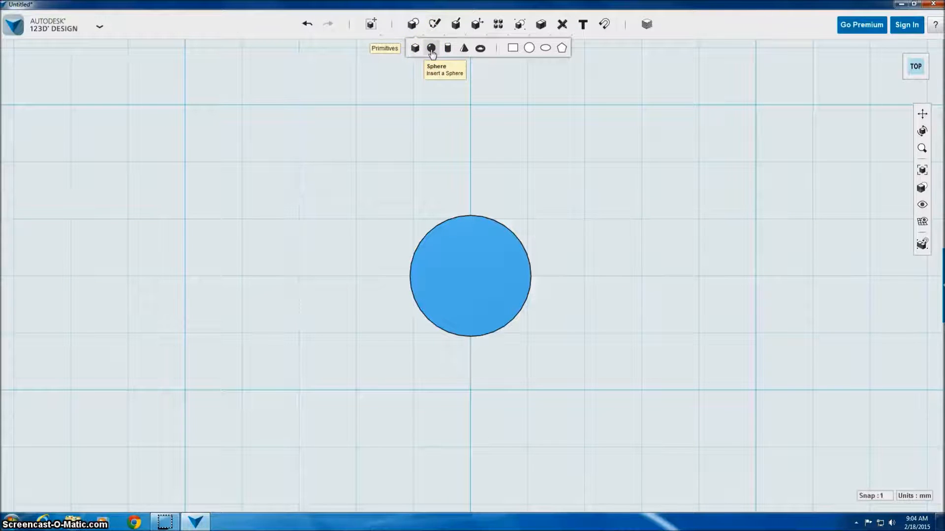
click(431, 50)
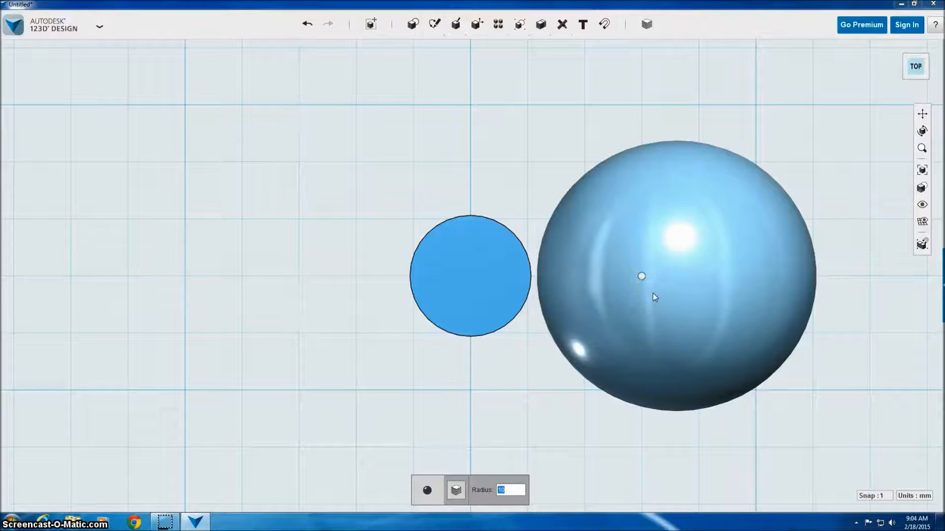
text(1.5)
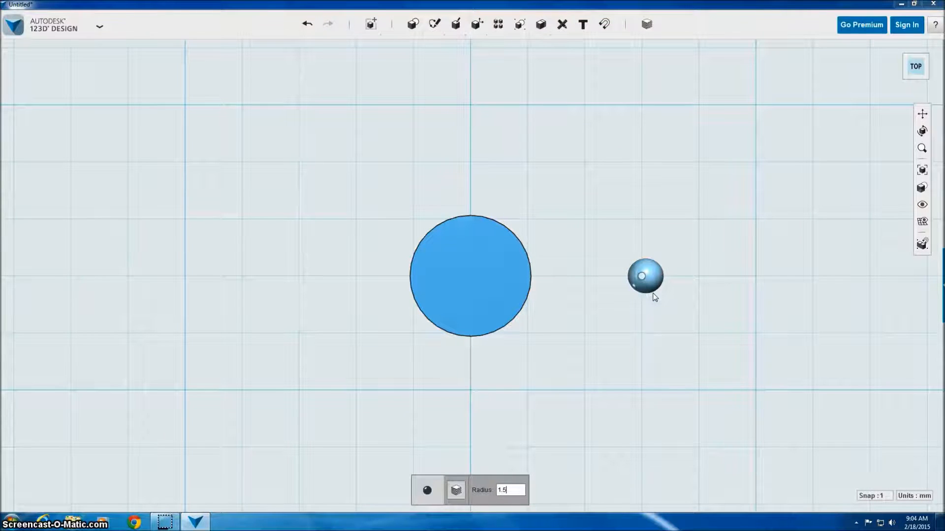
click(654, 295)
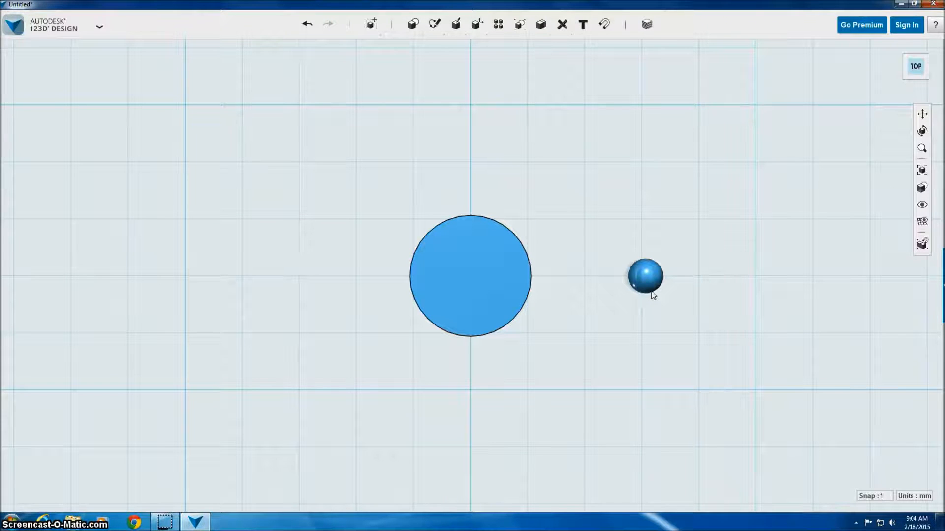
click(639, 290)
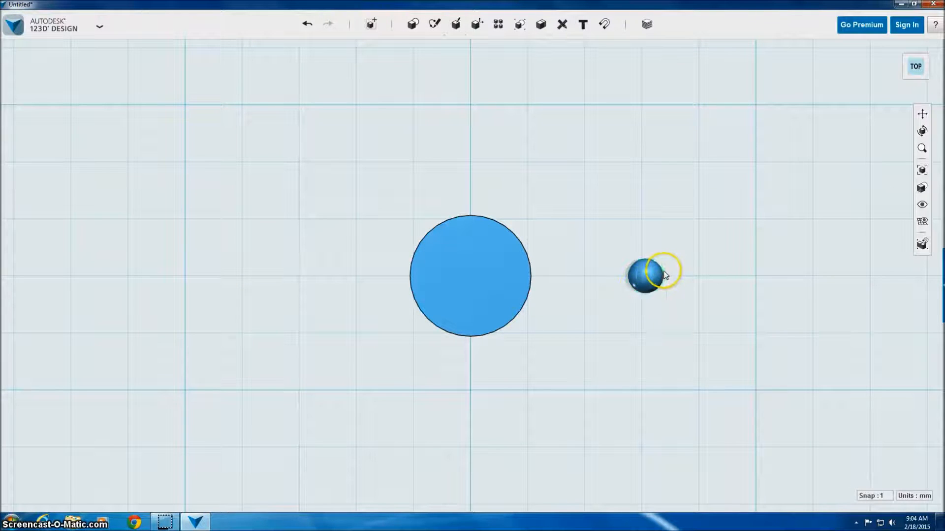
click(876, 167)
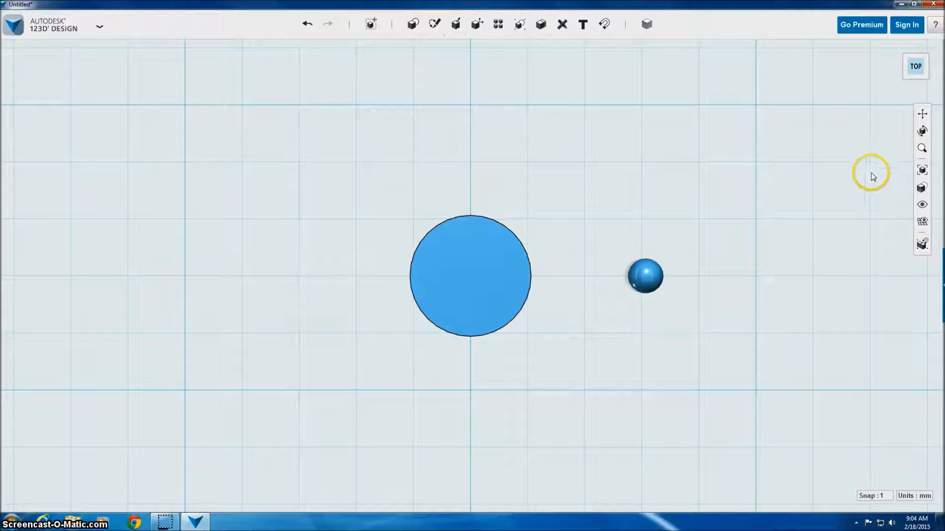
click(922, 114)
drag(847, 226, 734, 241)
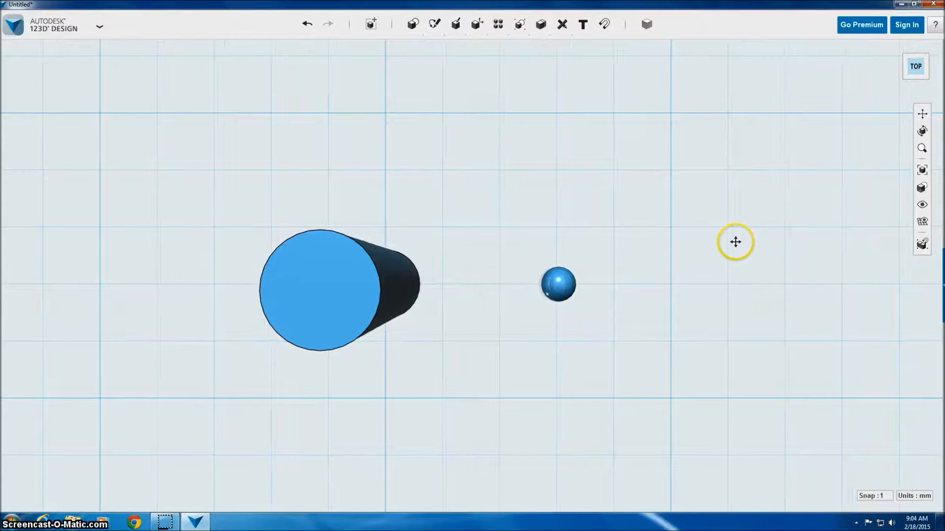
click(556, 286)
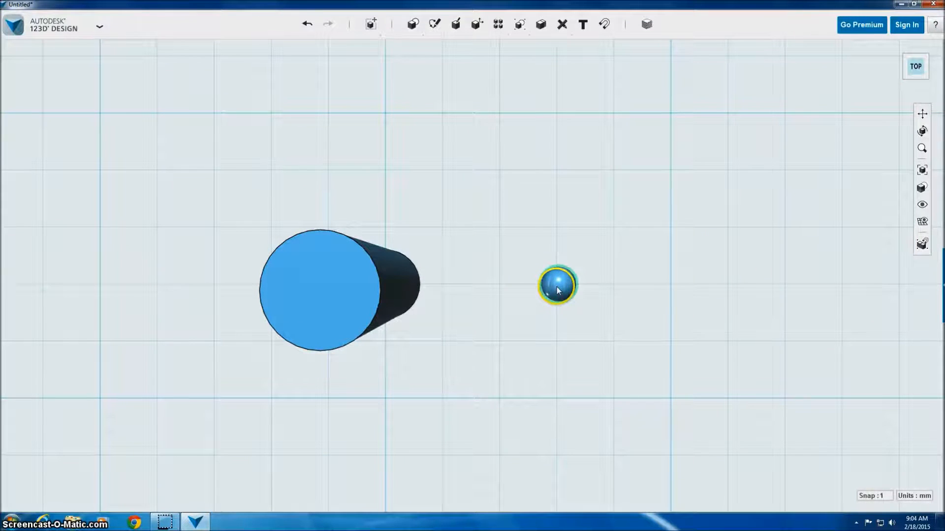
click(578, 232)
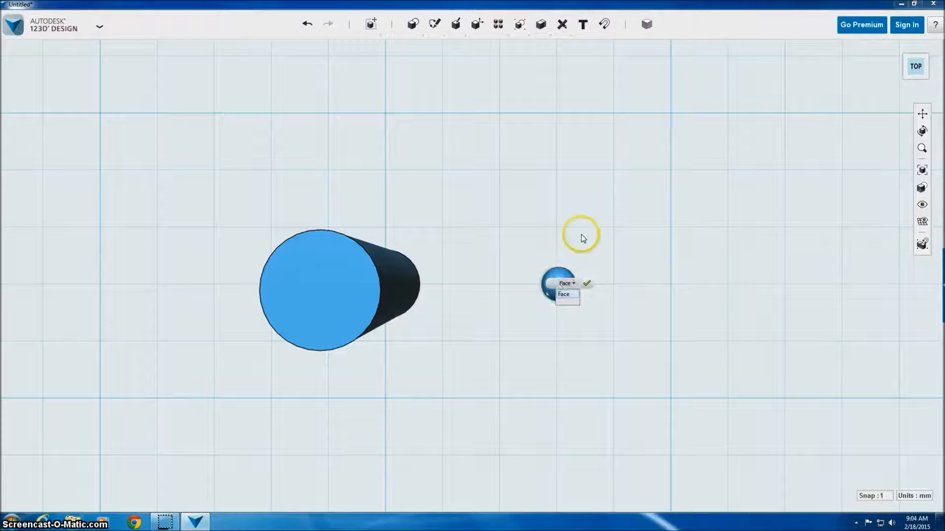
click(562, 277)
drag(565, 278, 560, 276)
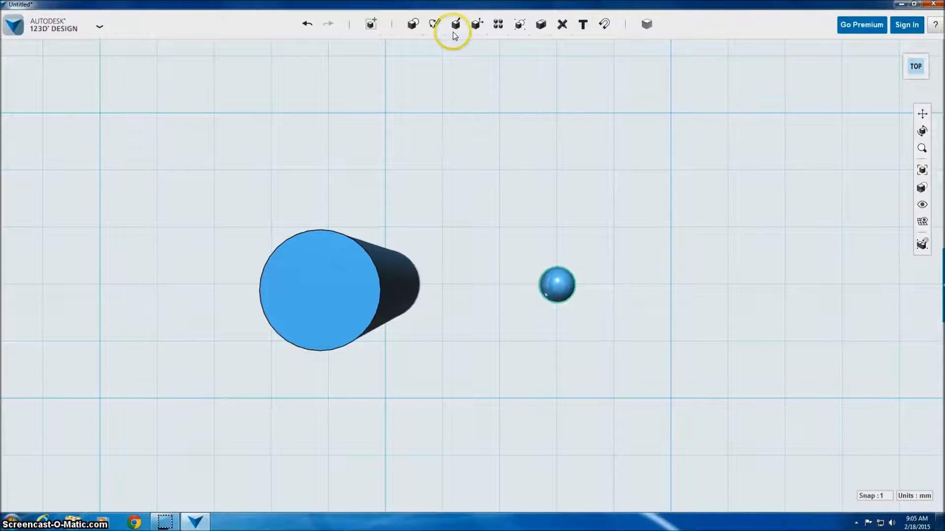
Step: Sketch a straight polyline through the sphere's centre, extending one grid square from the centre on each side, and finish the sketch
mouse_move(453, 32)
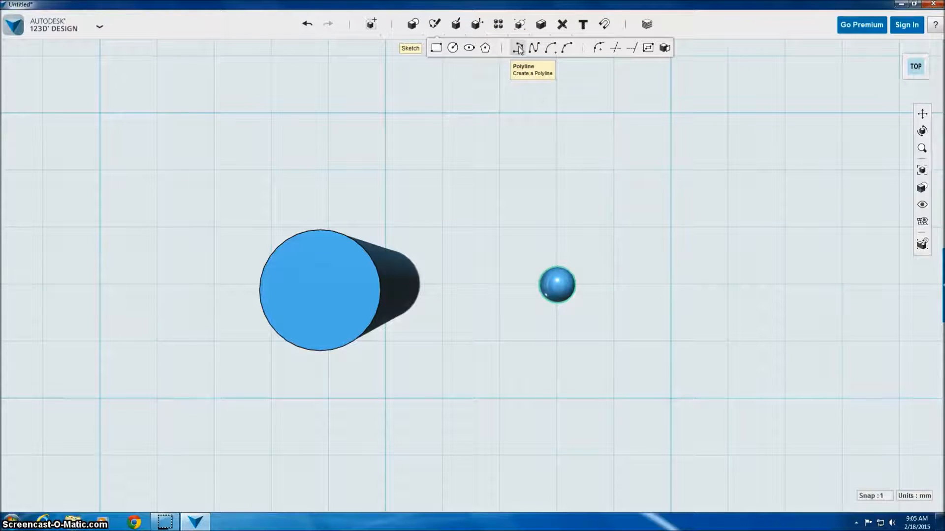
click(551, 171)
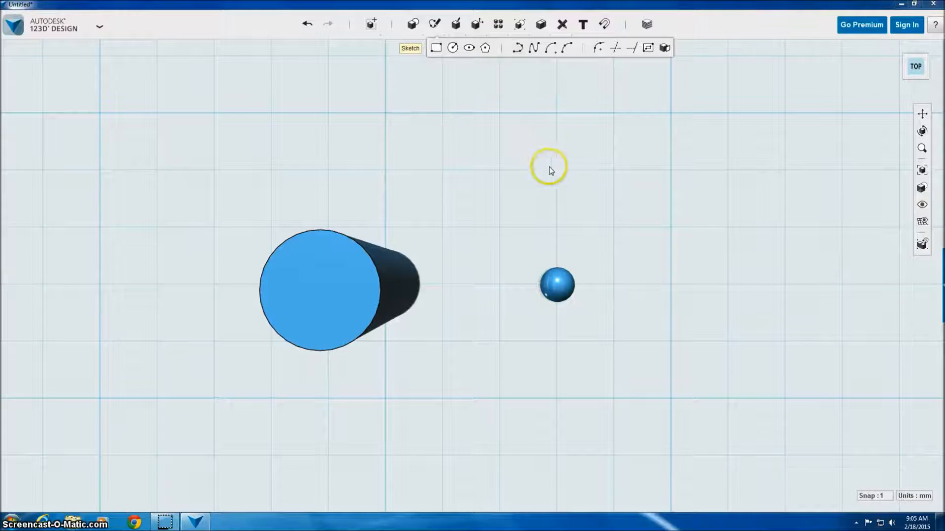
click(556, 223)
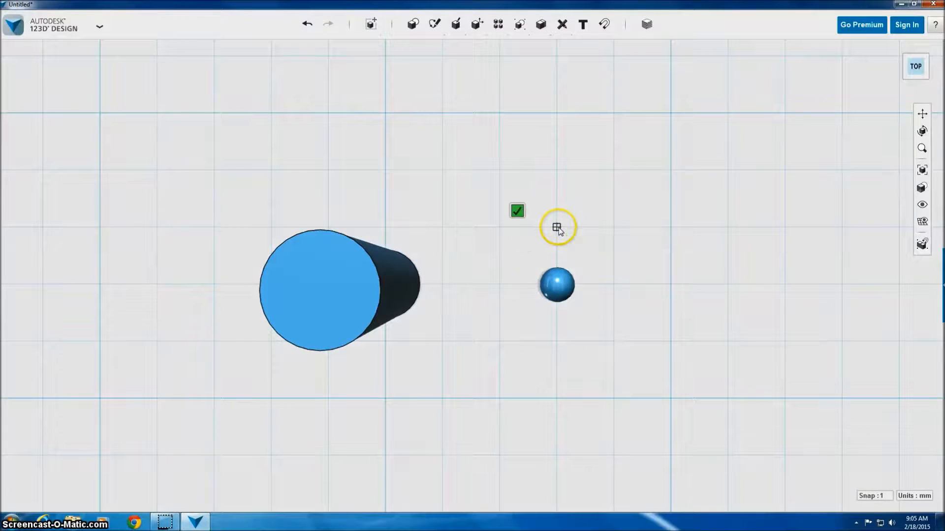
click(556, 227)
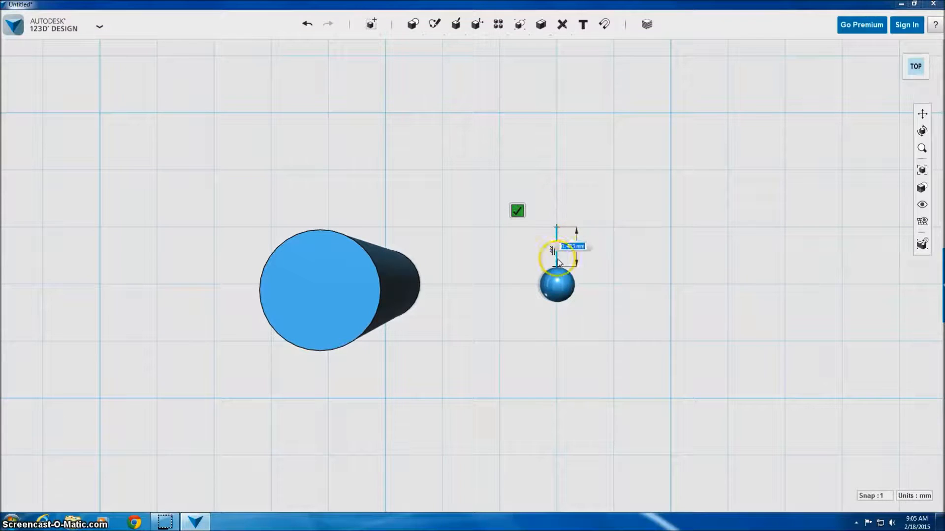
click(557, 341)
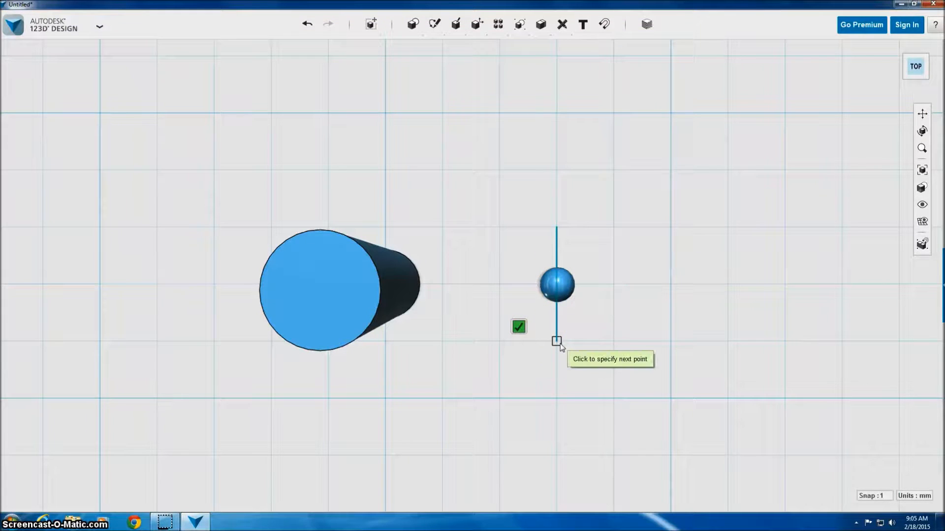
click(519, 326)
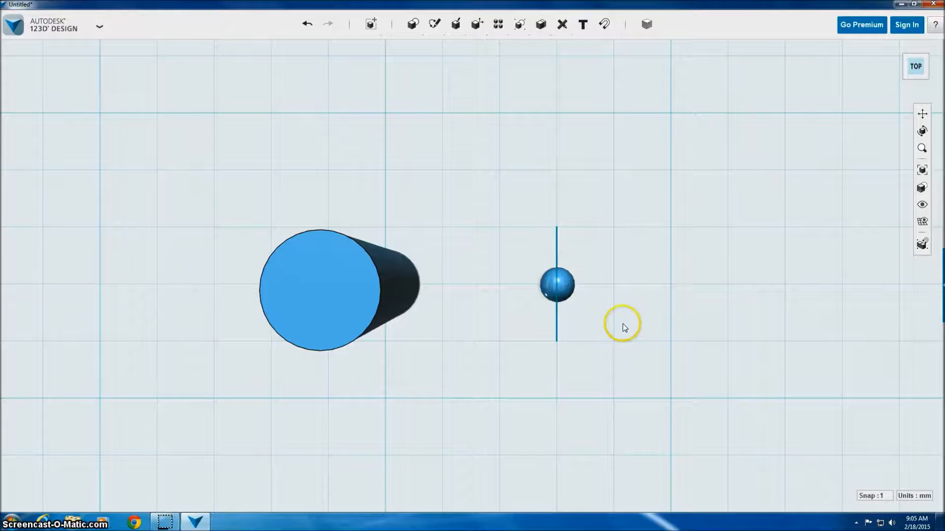
Step: Split the sphere into two halves with Split Solid, using the sketched line as the splitting entity
mouse_move(620, 323)
right_down()
mouse_move(624, 276)
mouse_move(624, 321)
right_up()
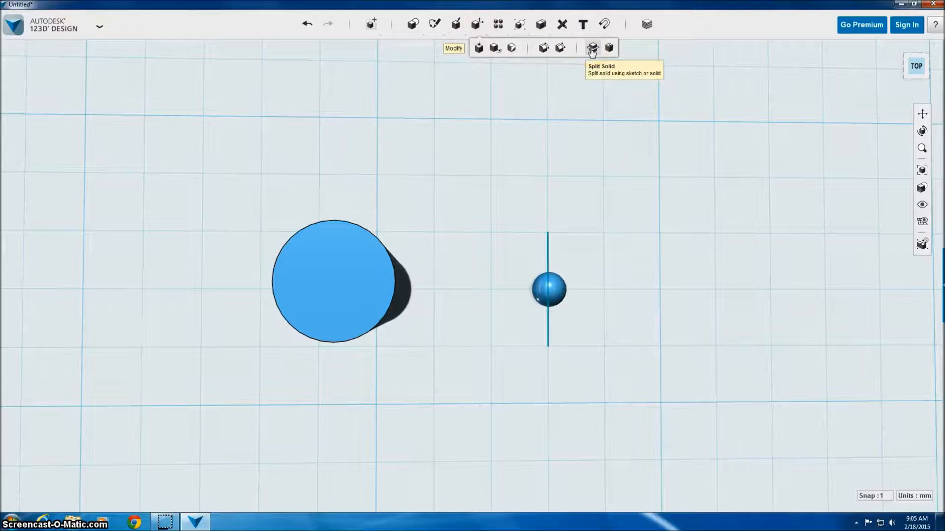
click(592, 48)
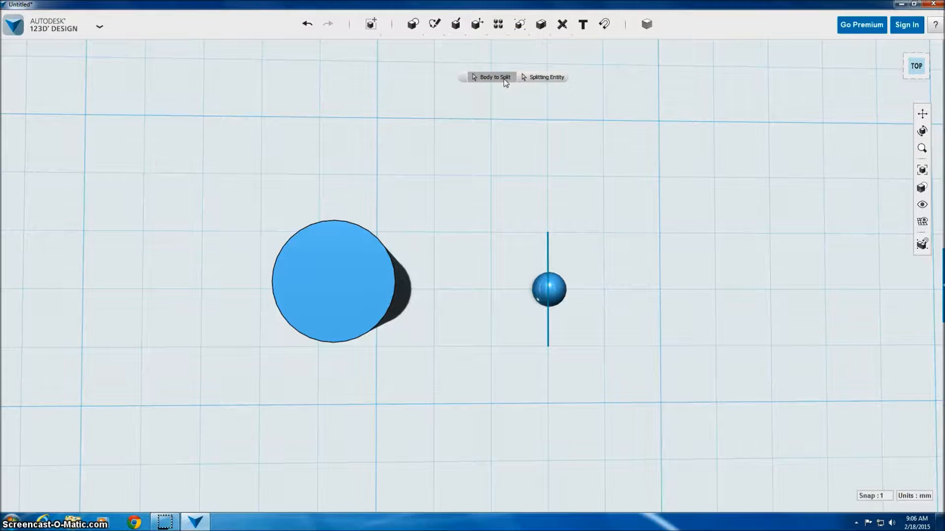
click(558, 295)
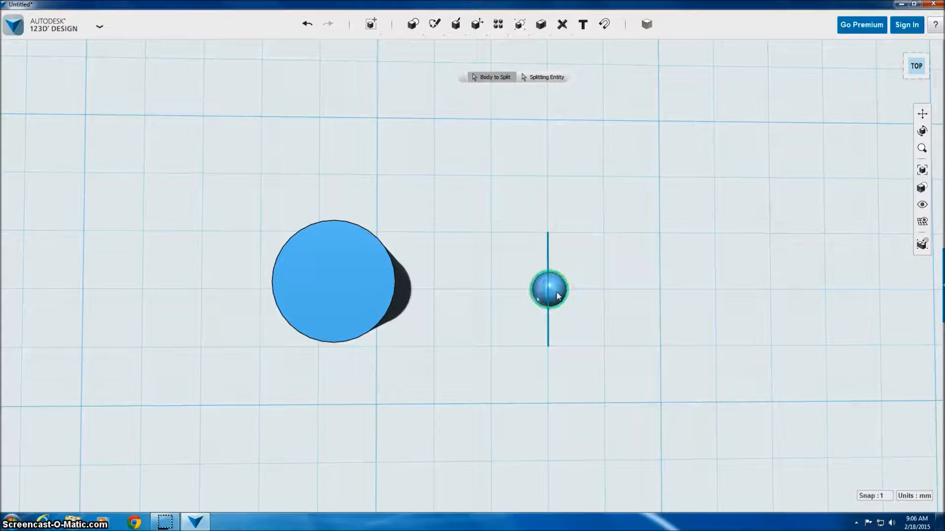
click(550, 77)
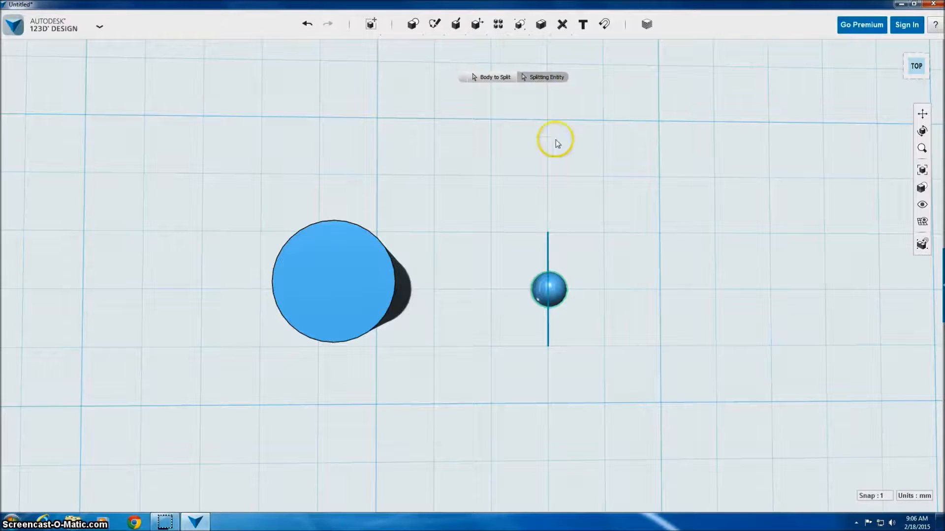
click(548, 255)
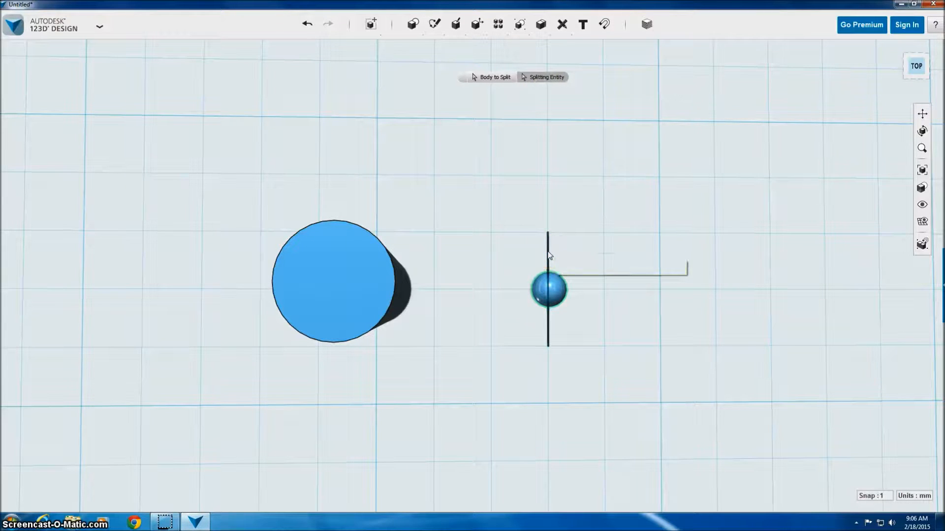
click(664, 259)
right_drag(699, 254, 696, 219)
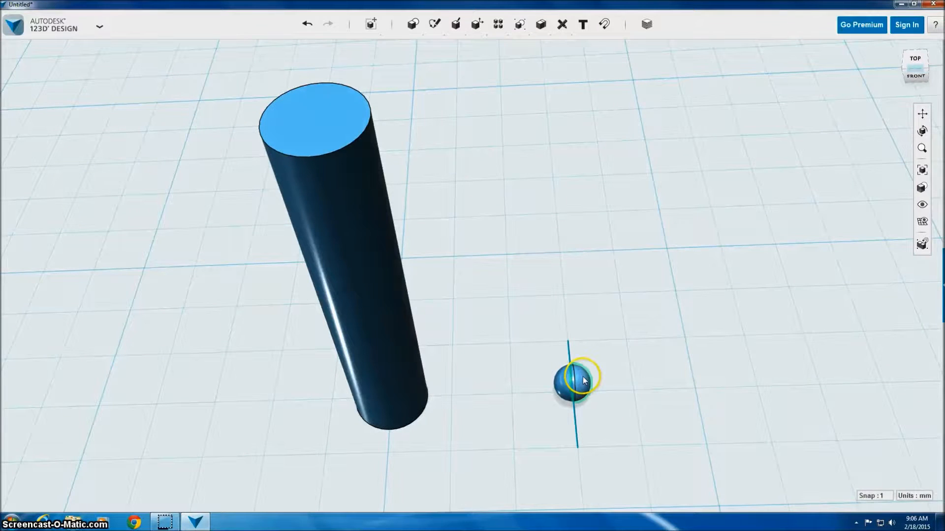
Step: Pull the outer half of the split sphere away from the other half and move it a further 3 mm away from the cylinder
drag(586, 375, 634, 360)
shift+click(569, 390)
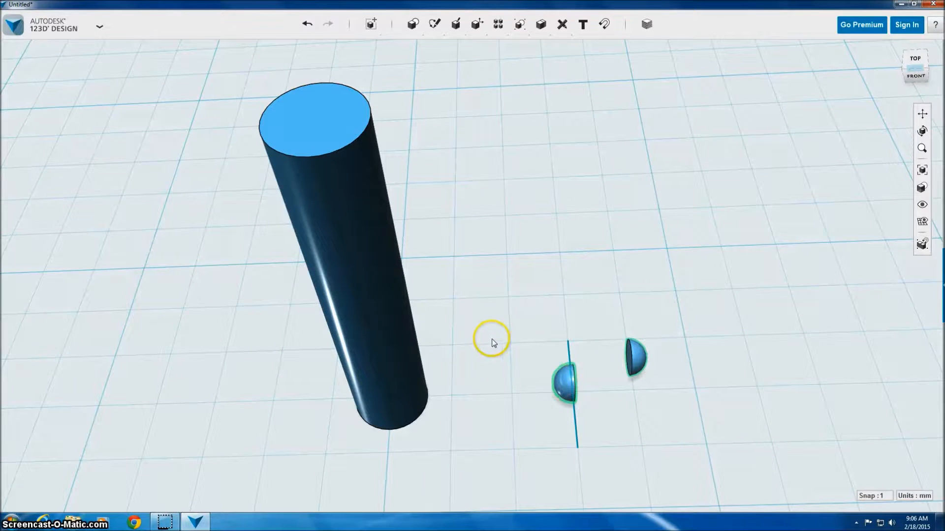
scroll(503, 333, down, 2)
scroll(503, 333, down, 3)
right_drag(504, 331, 520, 283)
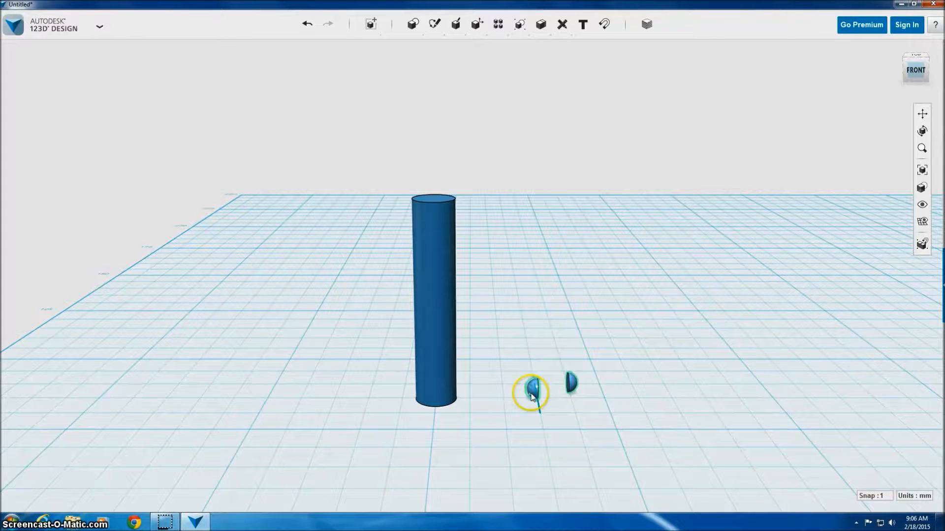
click(571, 389)
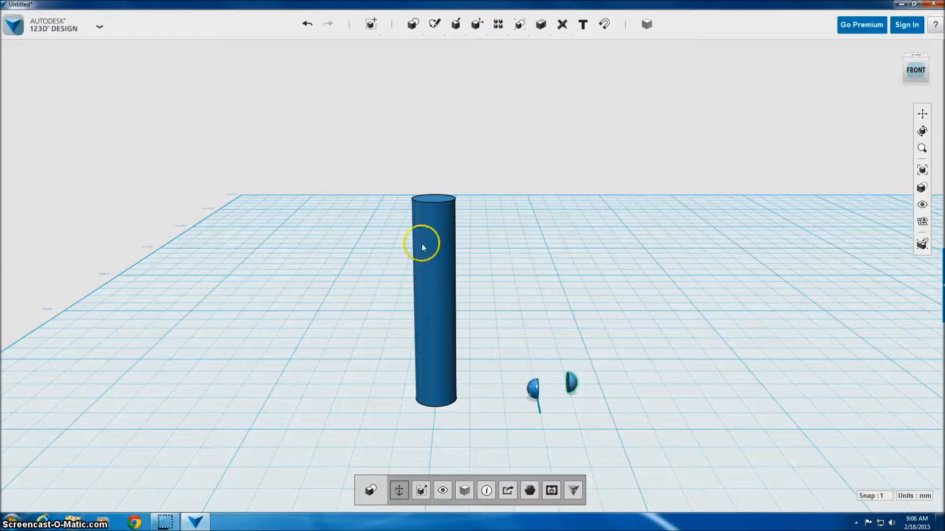
mouse_move(374, 30)
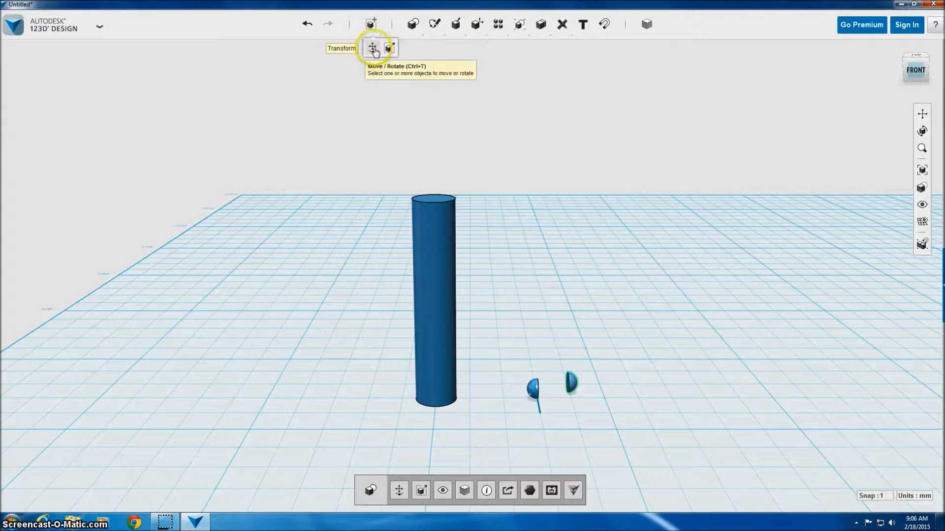
click(398, 491)
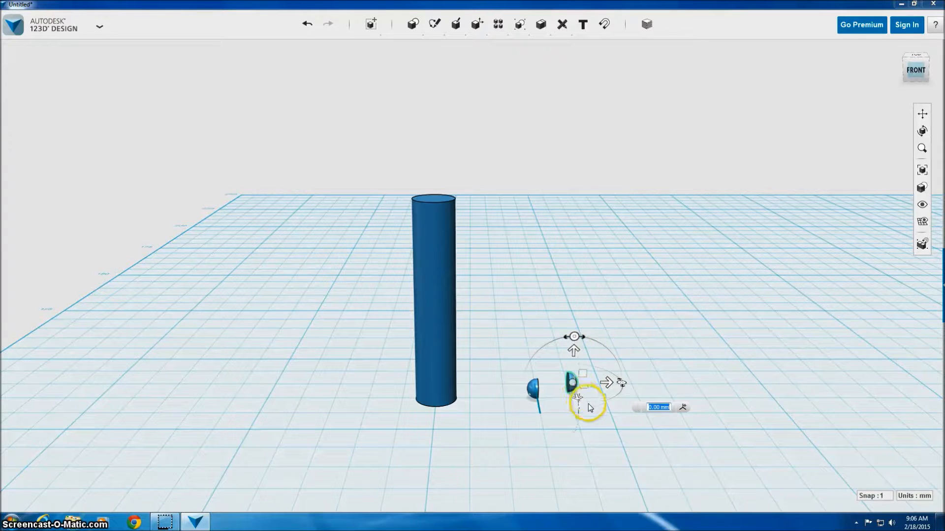
mouse_move(607, 382)
mouse_down()
mouse_move(618, 382)
mouse_move(599, 381)
mouse_move(626, 382)
mouse_up()
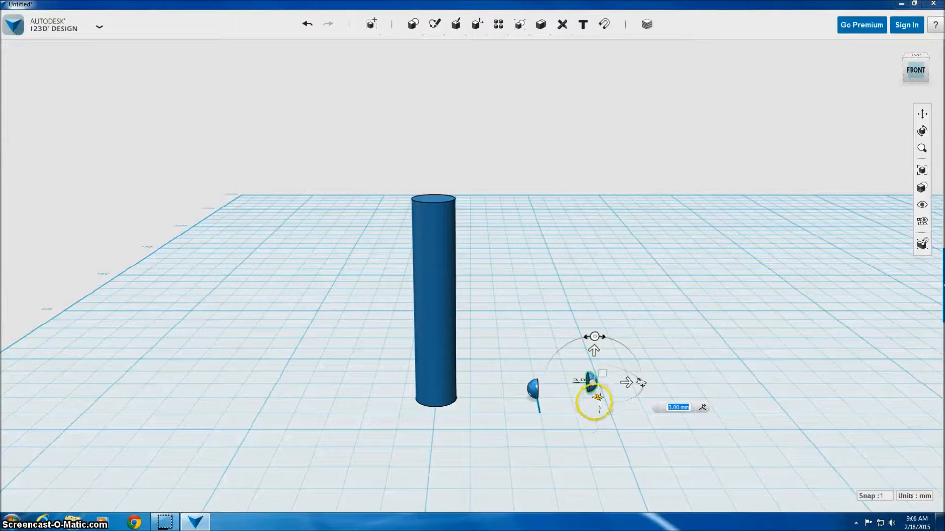
Step: Rotate the separated half-sphere 90 degrees so its flat face points down, and lower it 1 mm
drag(594, 336, 532, 380)
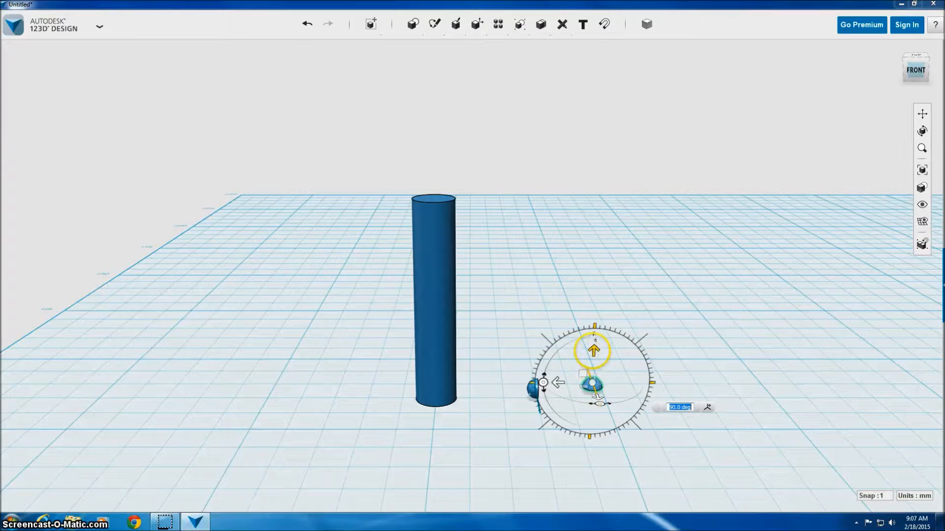
click(593, 351)
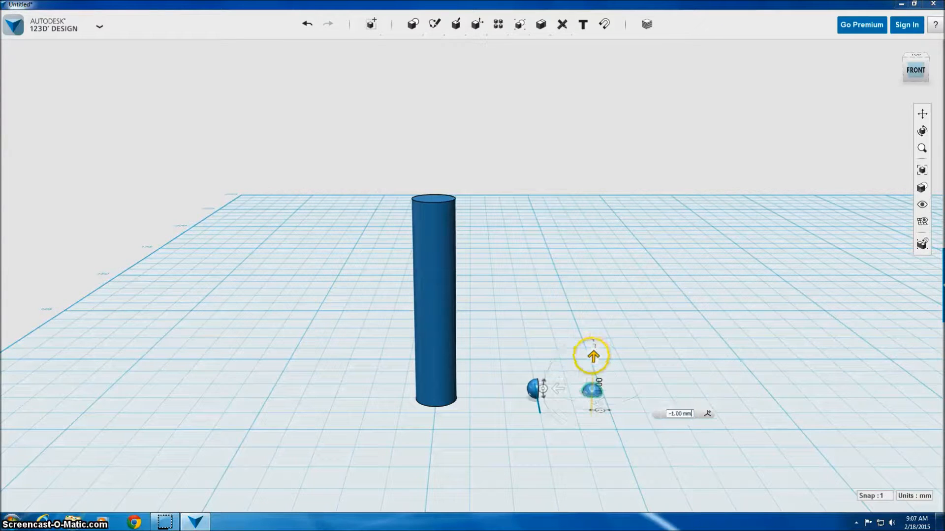
click(675, 362)
mouse_move(673, 361)
right_down()
mouse_move(670, 337)
mouse_move(668, 361)
right_up()
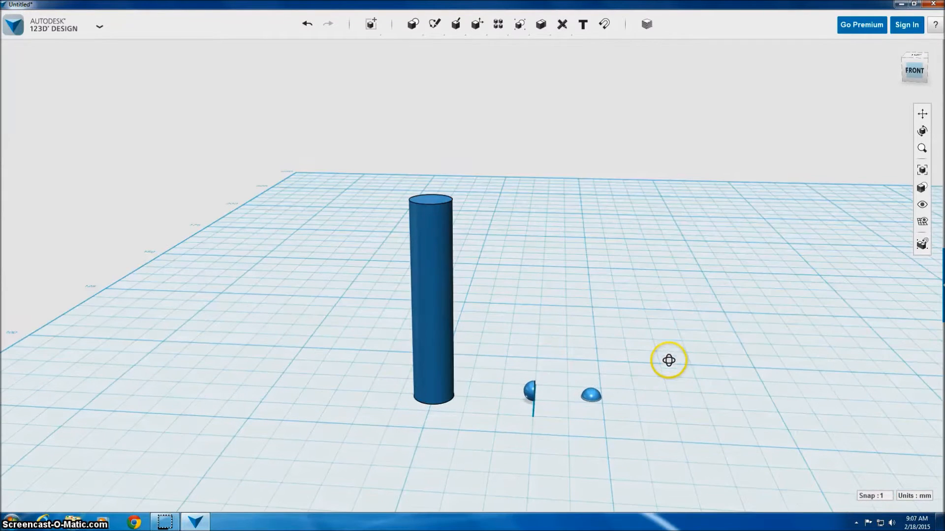
Step: Rotate the half-sphere on the sketch line by -90 degrees so its flat face points down, and lower it 1 mm
click(530, 397)
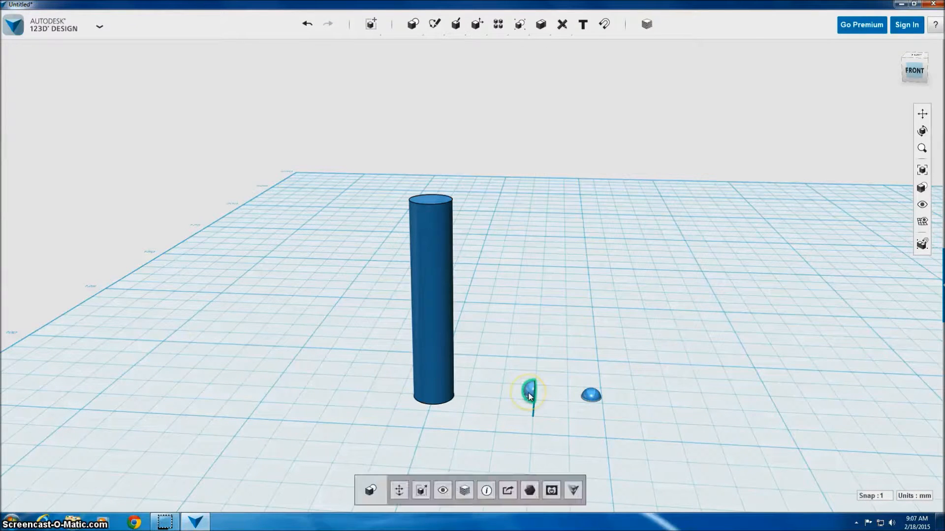
click(399, 490)
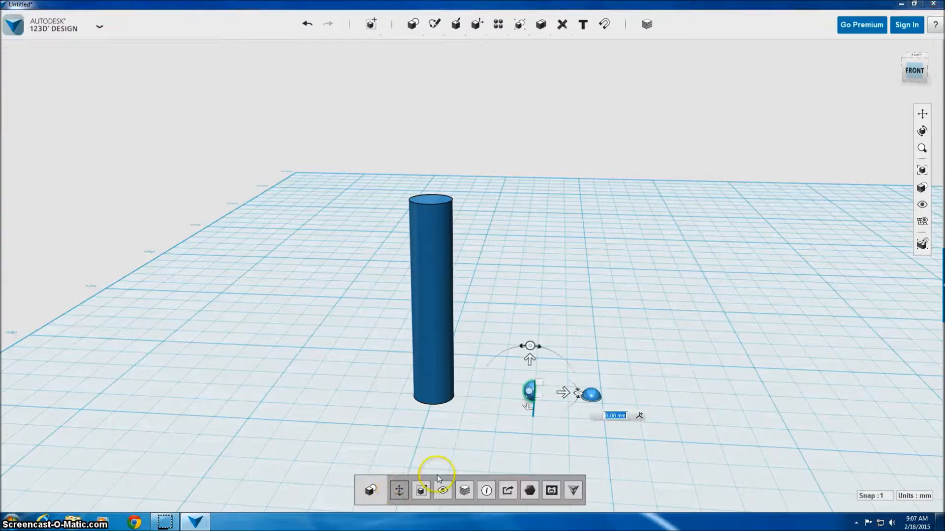
click(530, 345)
drag(530, 346, 578, 394)
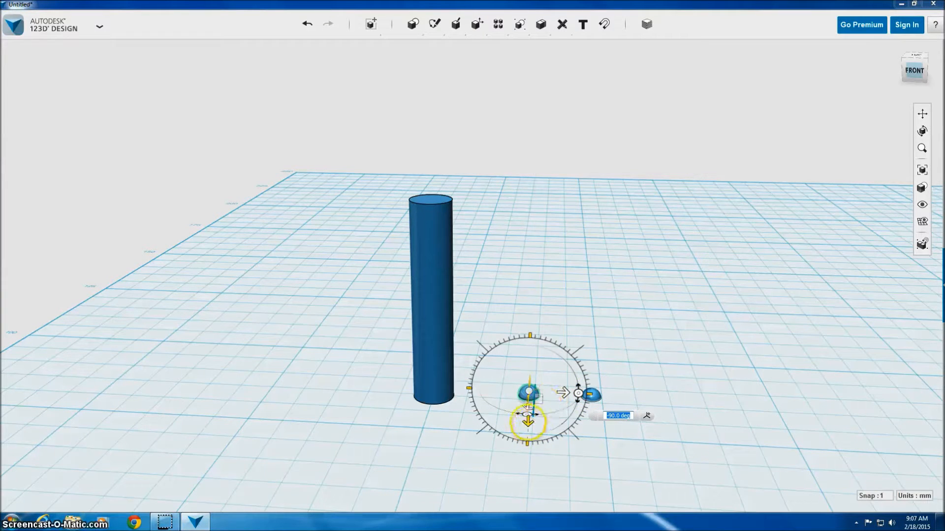
drag(527, 421, 527, 427)
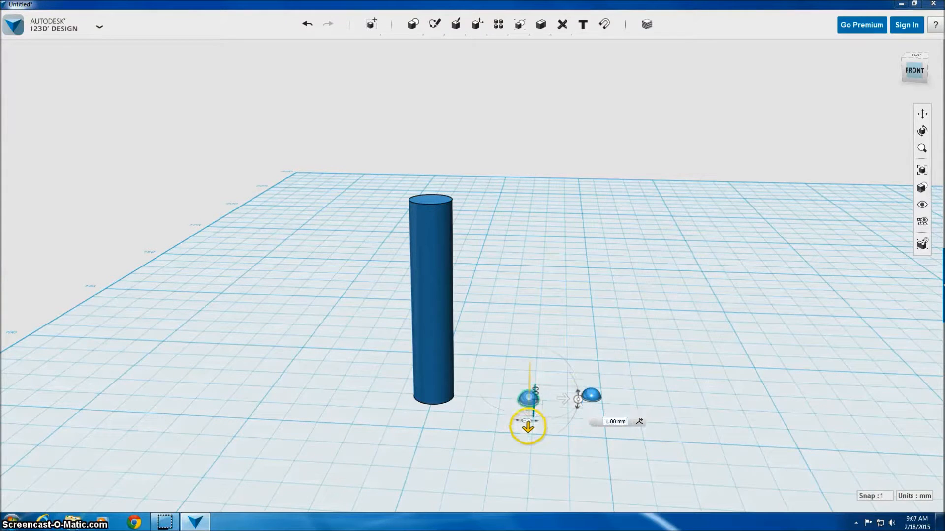
click(583, 448)
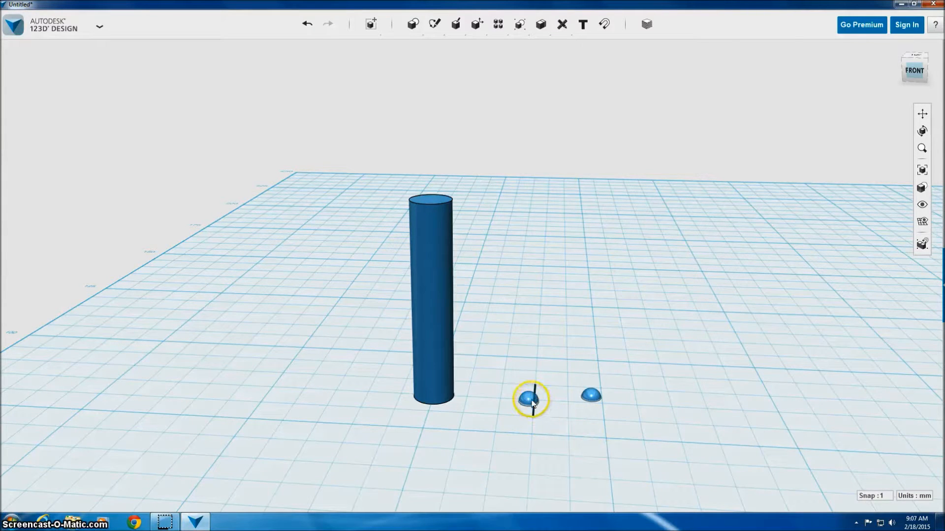
Step: Place the two half-spheres side by side at the front of the cylinder's base as a pair of feet
drag(530, 403, 418, 407)
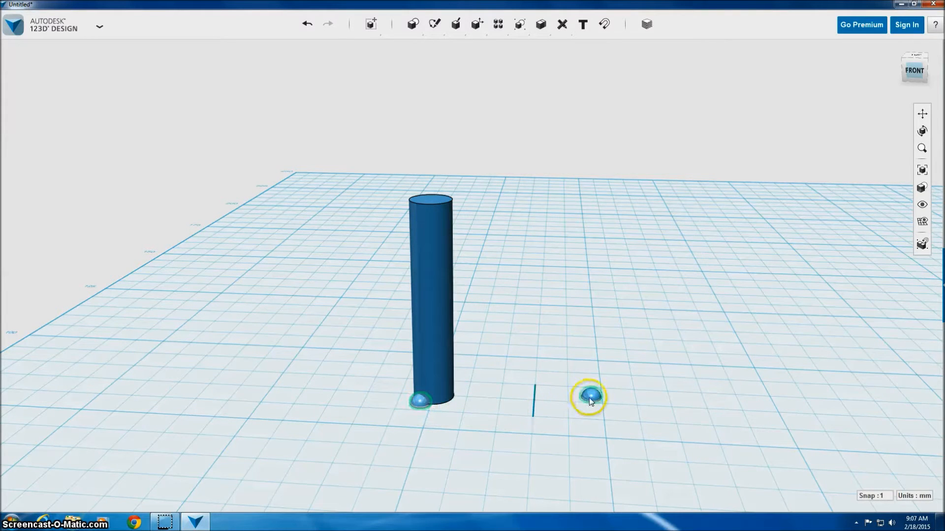
drag(589, 397, 456, 409)
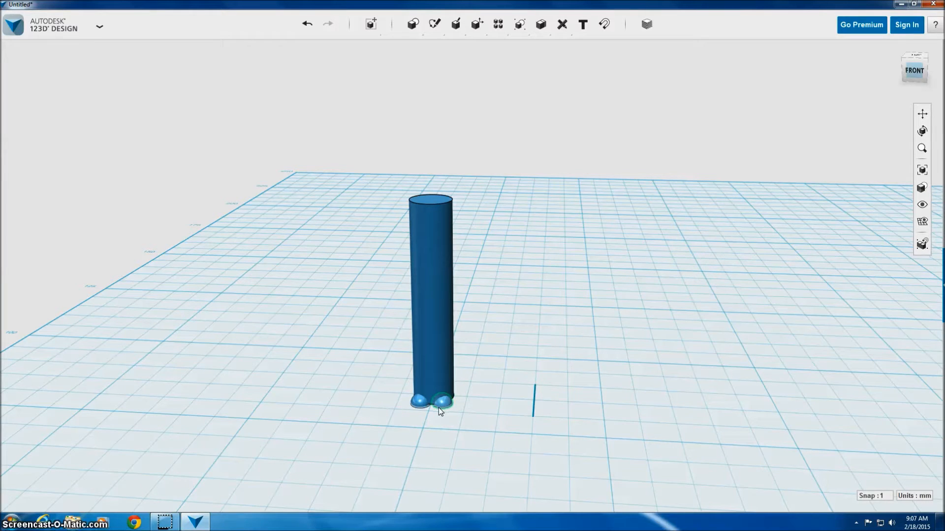
mouse_move(483, 436)
right_down()
mouse_move(494, 422)
mouse_move(487, 434)
right_up()
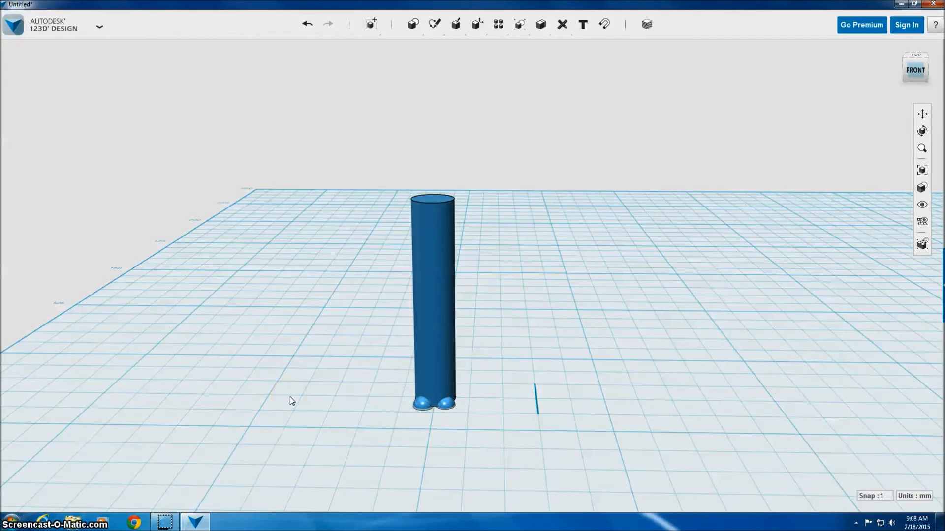
mouse_move(160, 528)
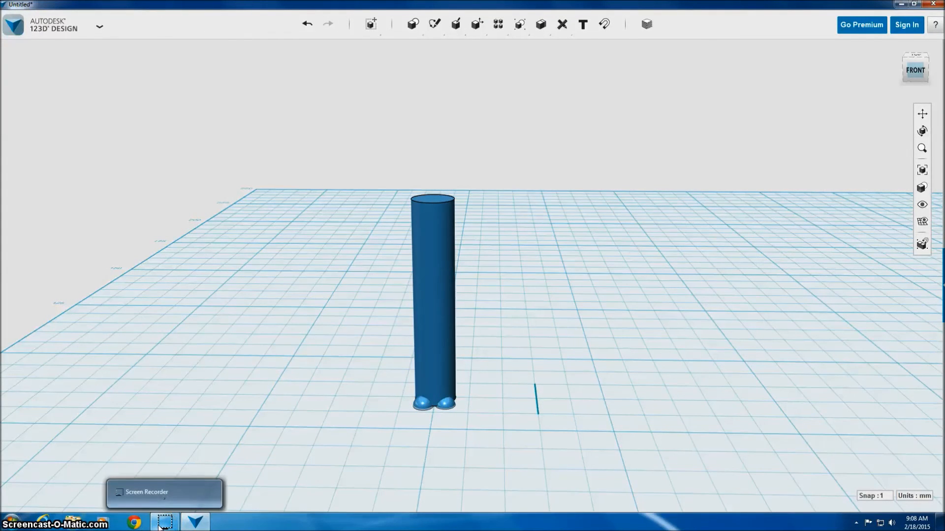